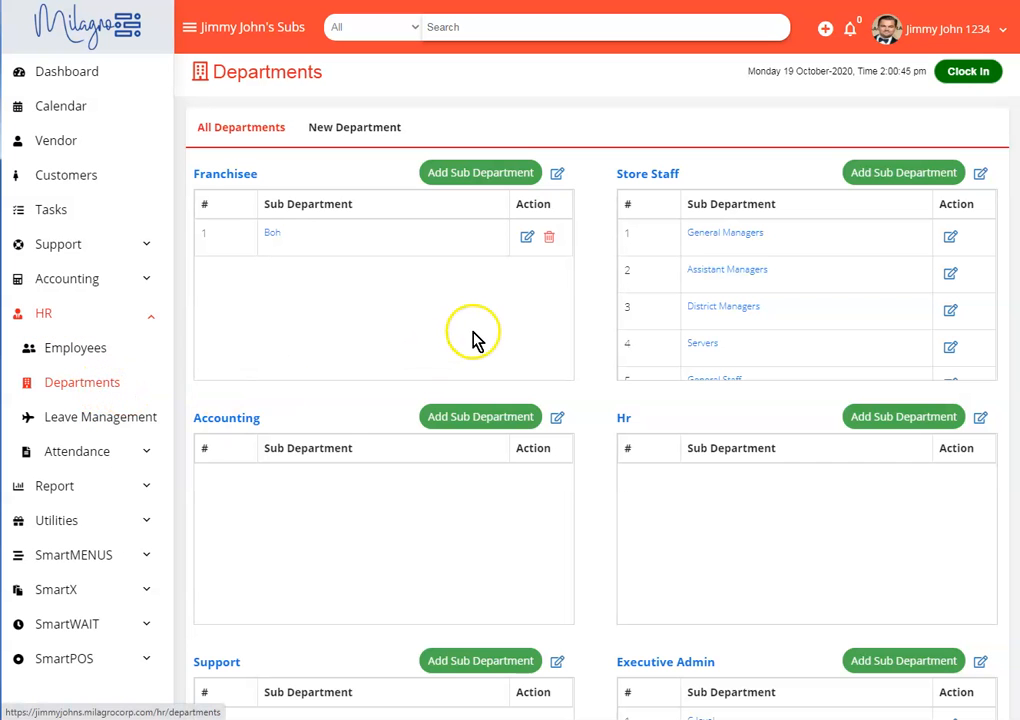
- Review the existing departments and the roles offered when creating a new department
scroll(375, 325, down, 3)
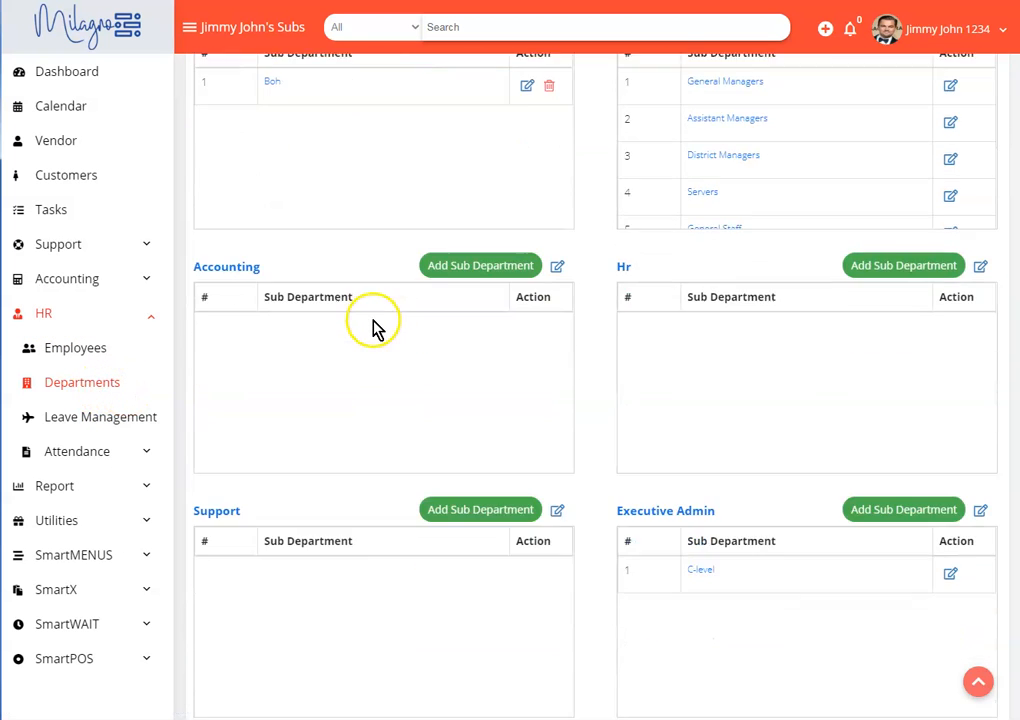
scroll(376, 327, up, 3)
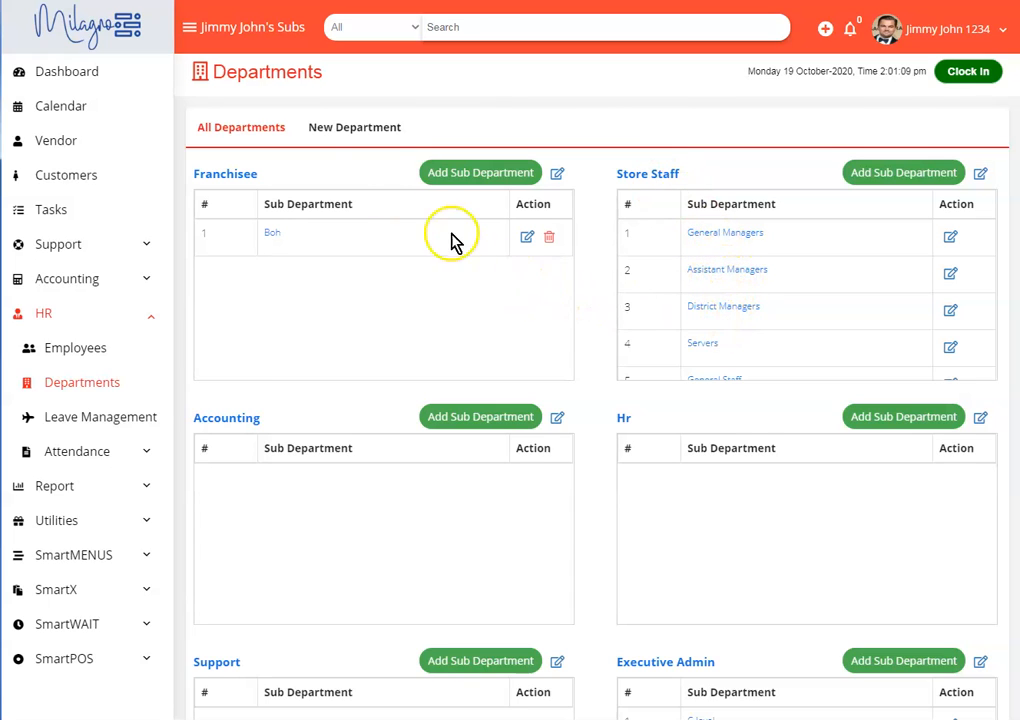
click(340, 128)
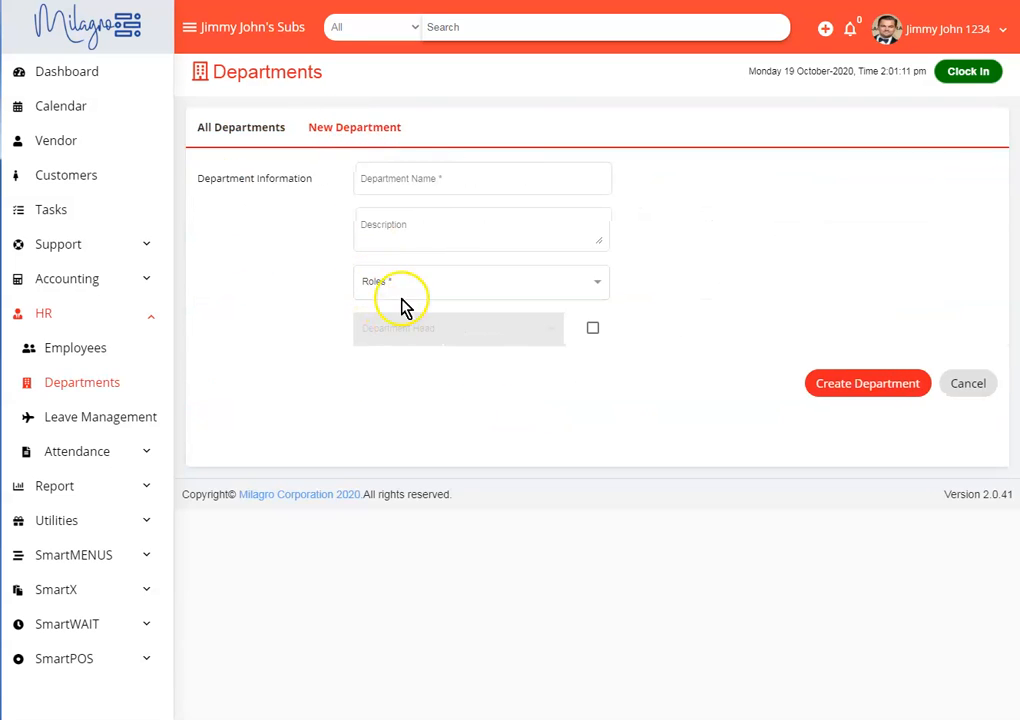
click(400, 285)
click(409, 330)
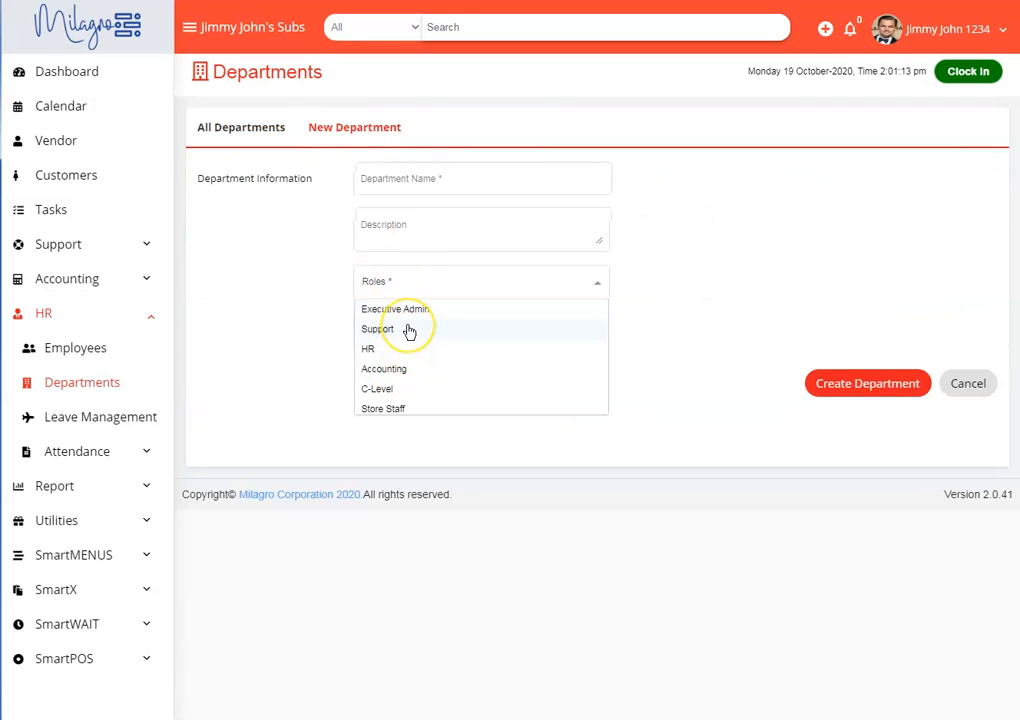
click(250, 127)
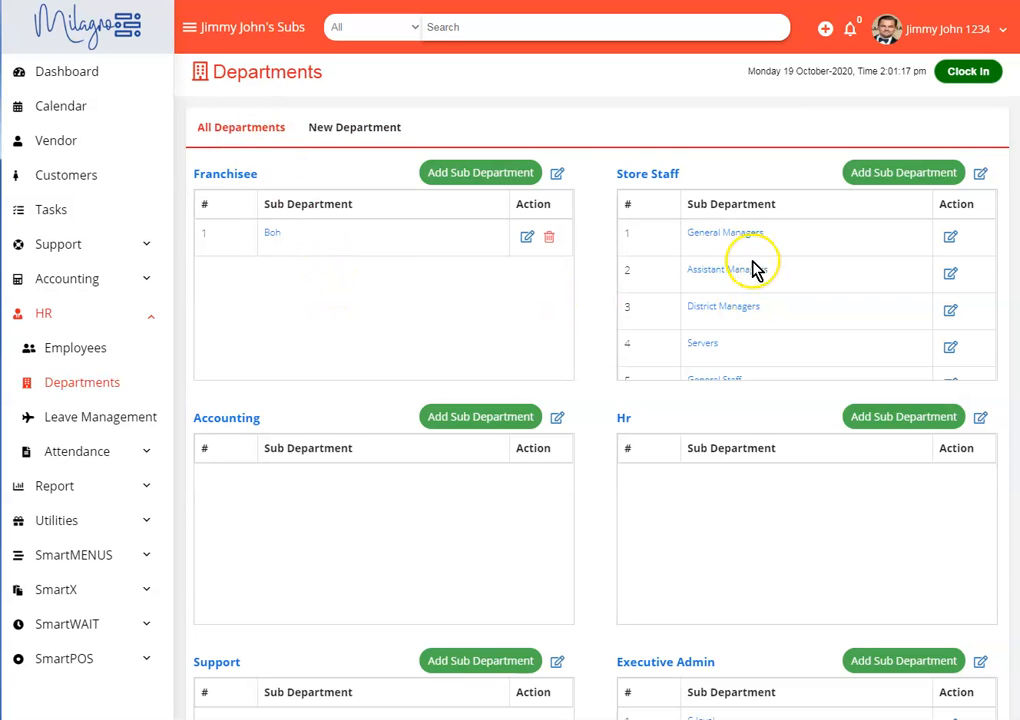
- View the users assigned to the General Managers sub department, along with its name and role details
click(725, 234)
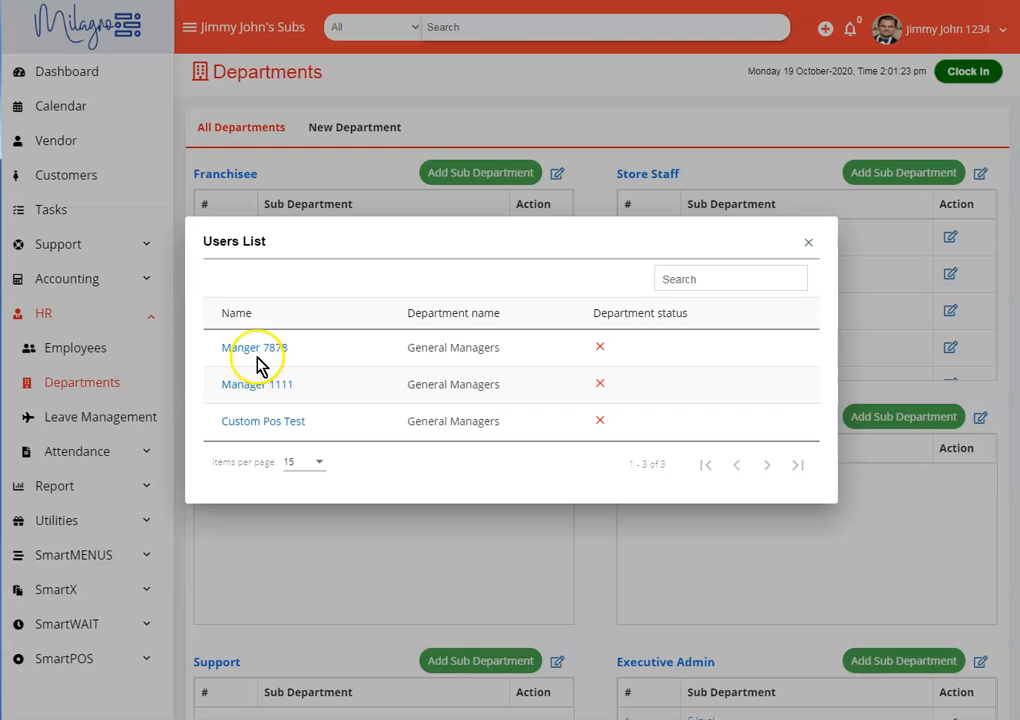
click(812, 246)
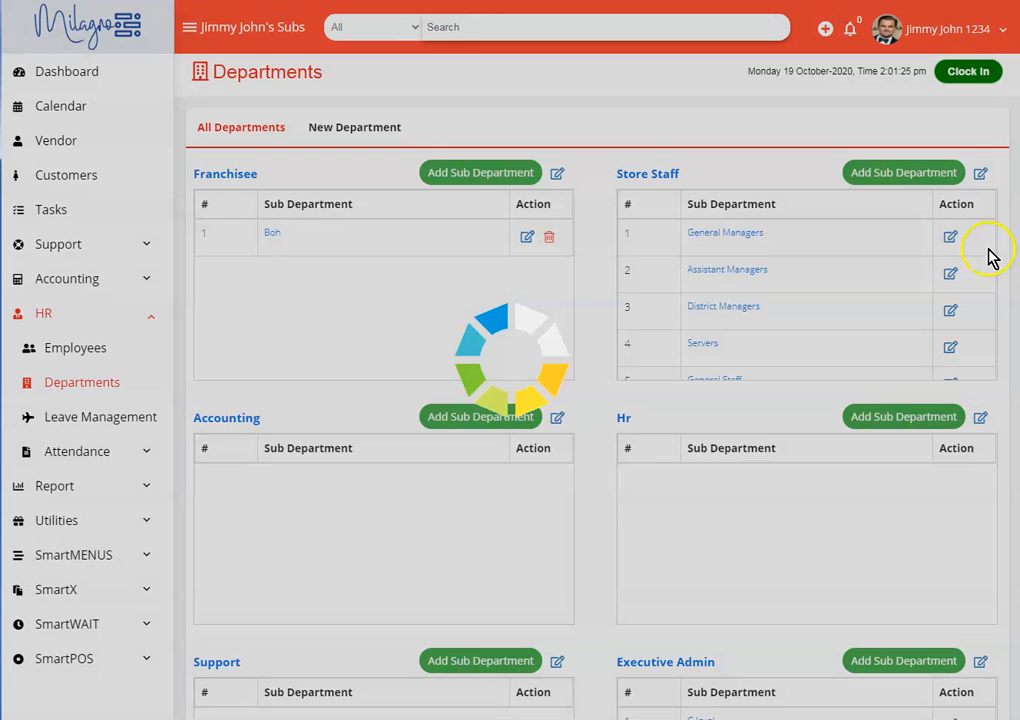
click(950, 236)
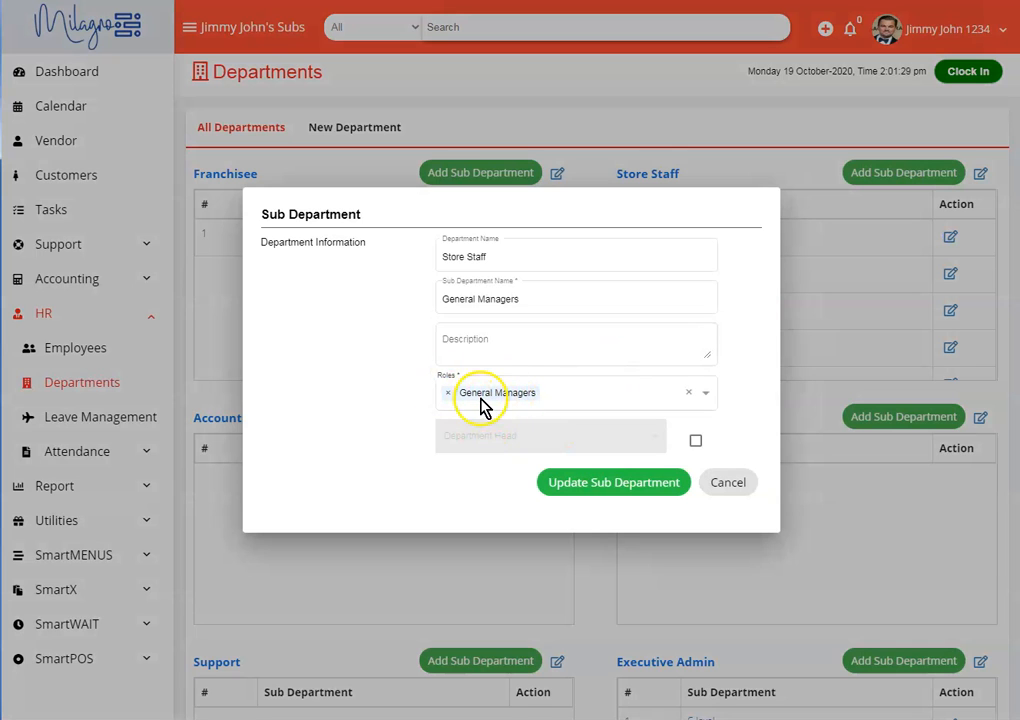
click(732, 482)
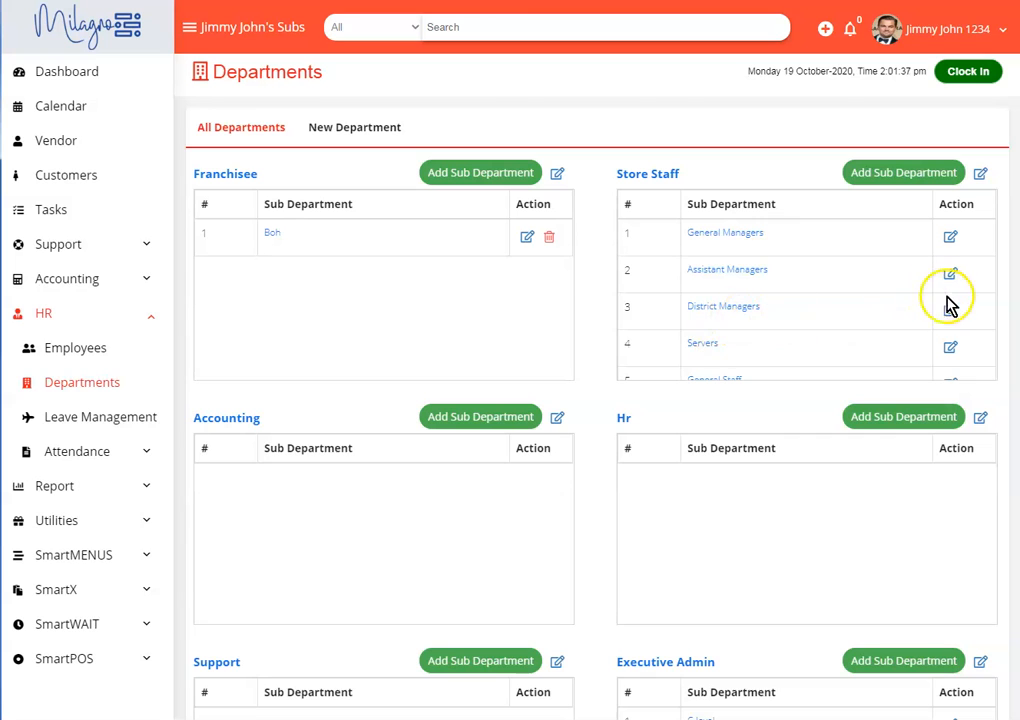
- Try adding the District Managers and General Staff roles to the Servers sub department, and discard the edit
click(955, 350)
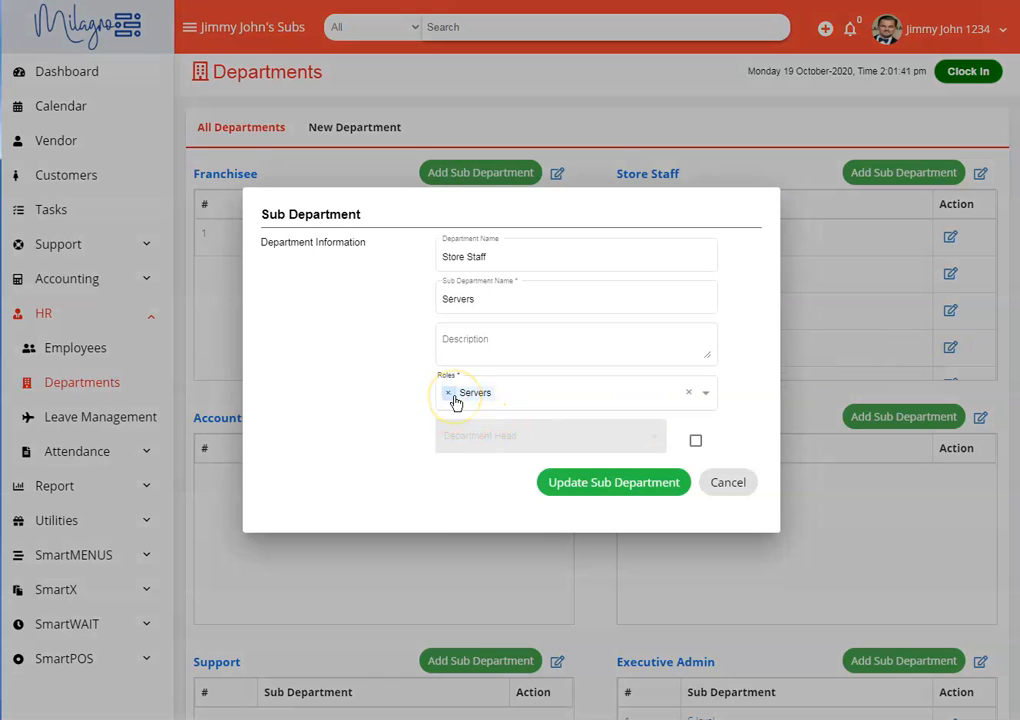
click(533, 405)
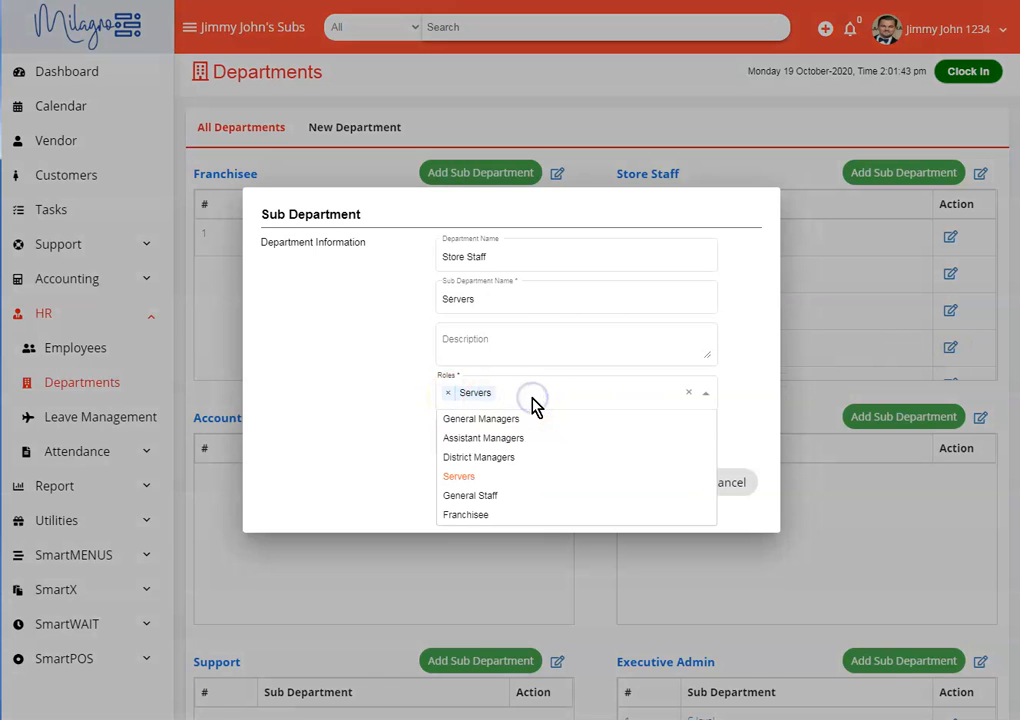
click(470, 457)
click(596, 405)
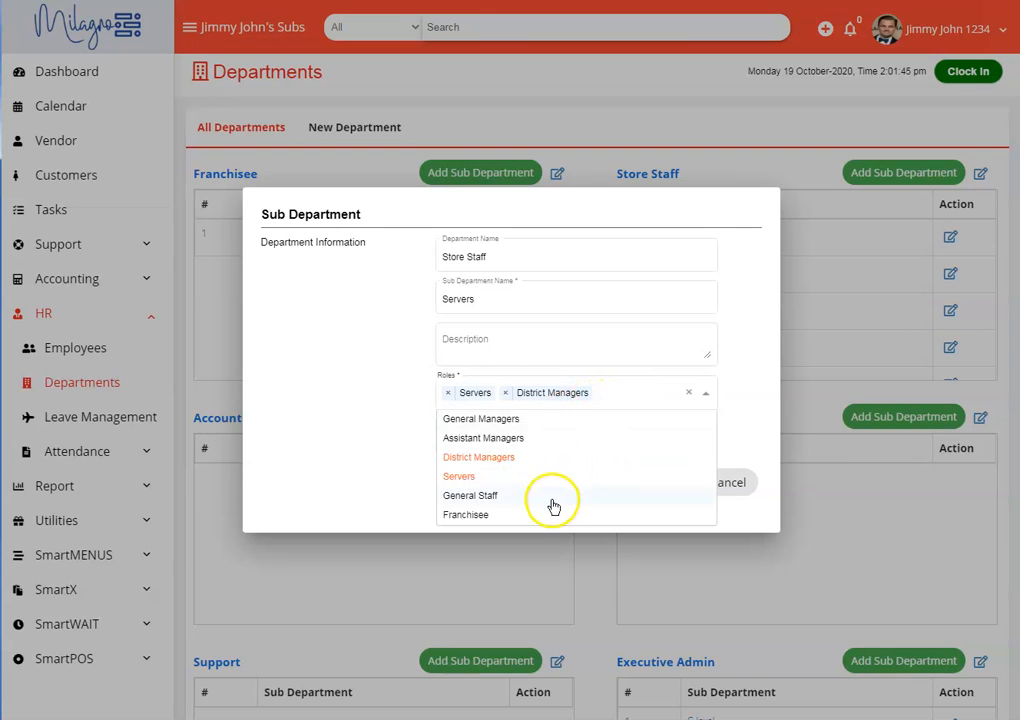
click(553, 497)
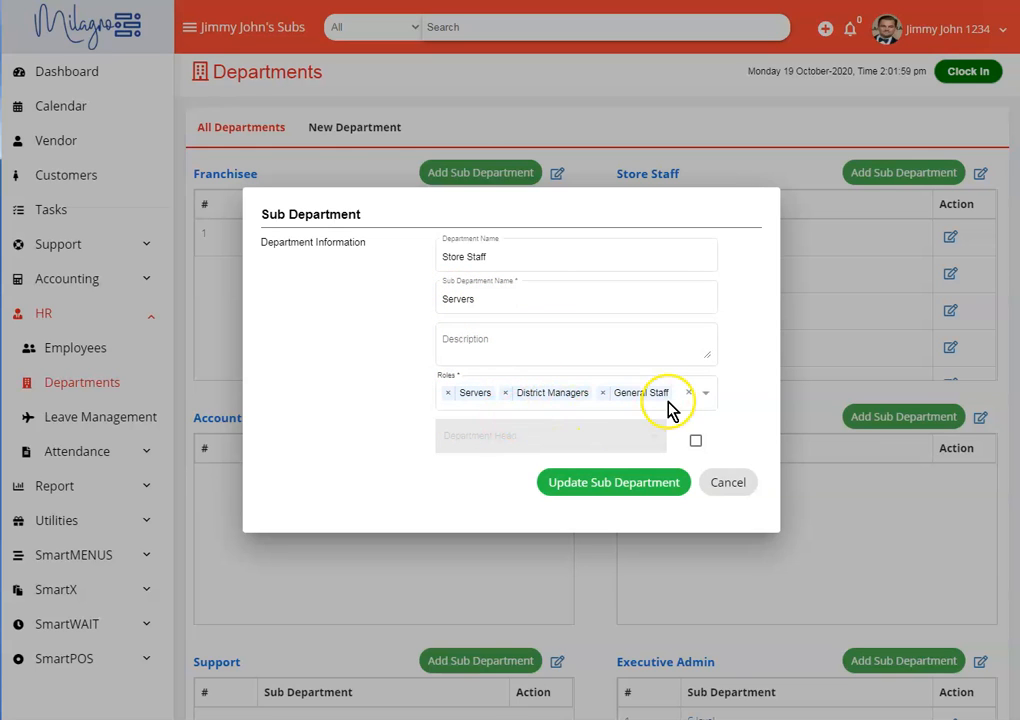
click(728, 483)
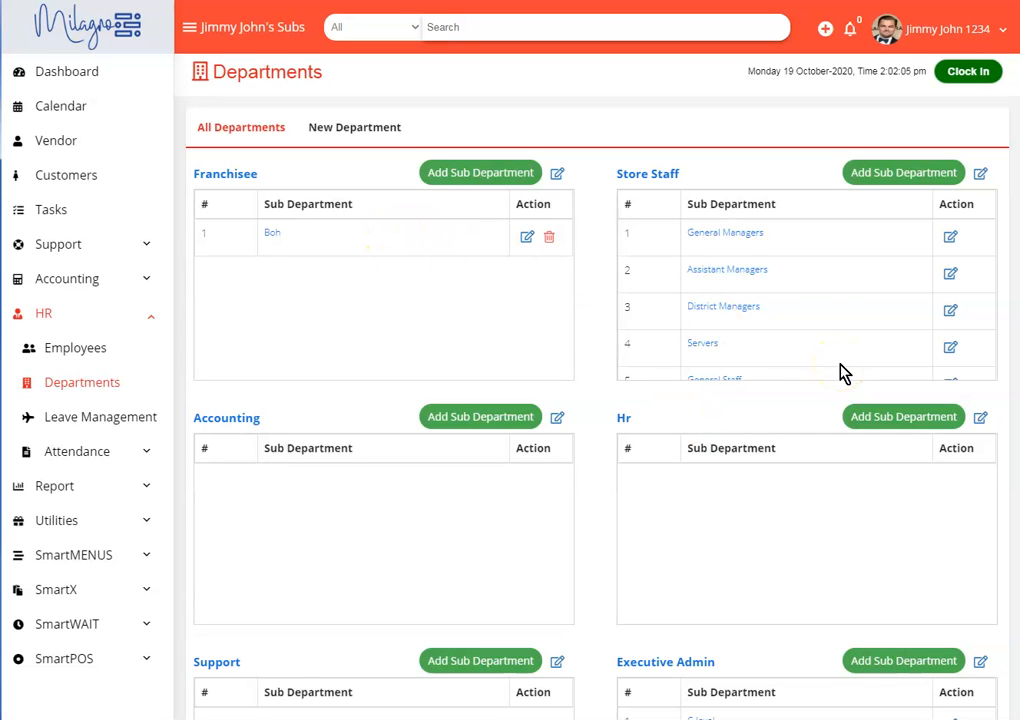
- Open the first listed employee's record for editing and set the billing type to Hourly
click(63, 352)
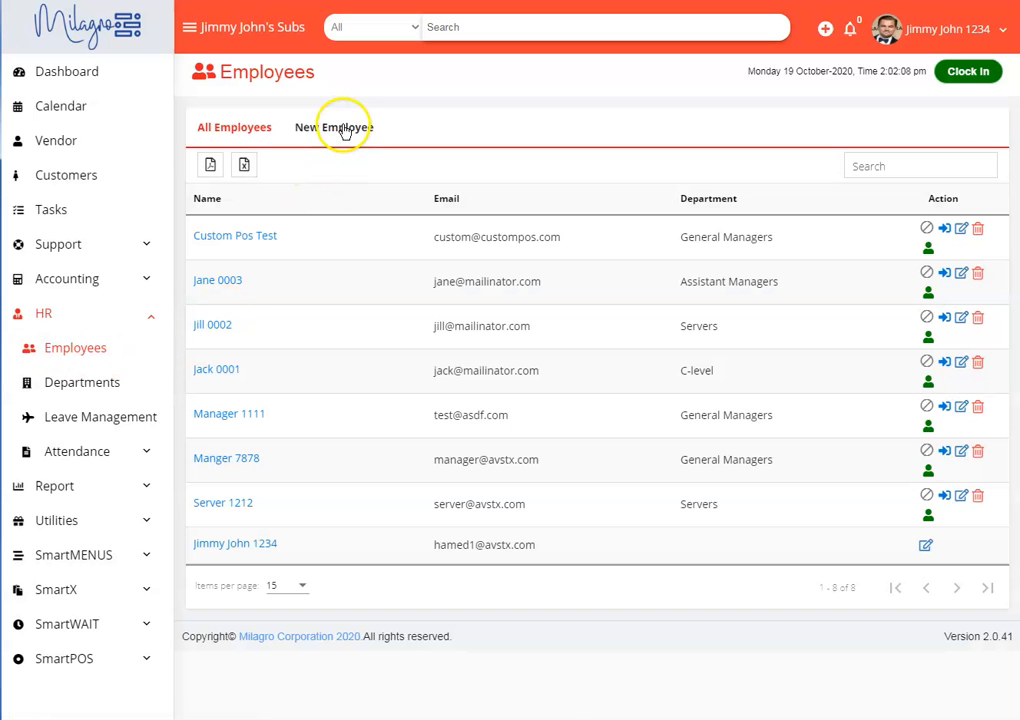
click(961, 229)
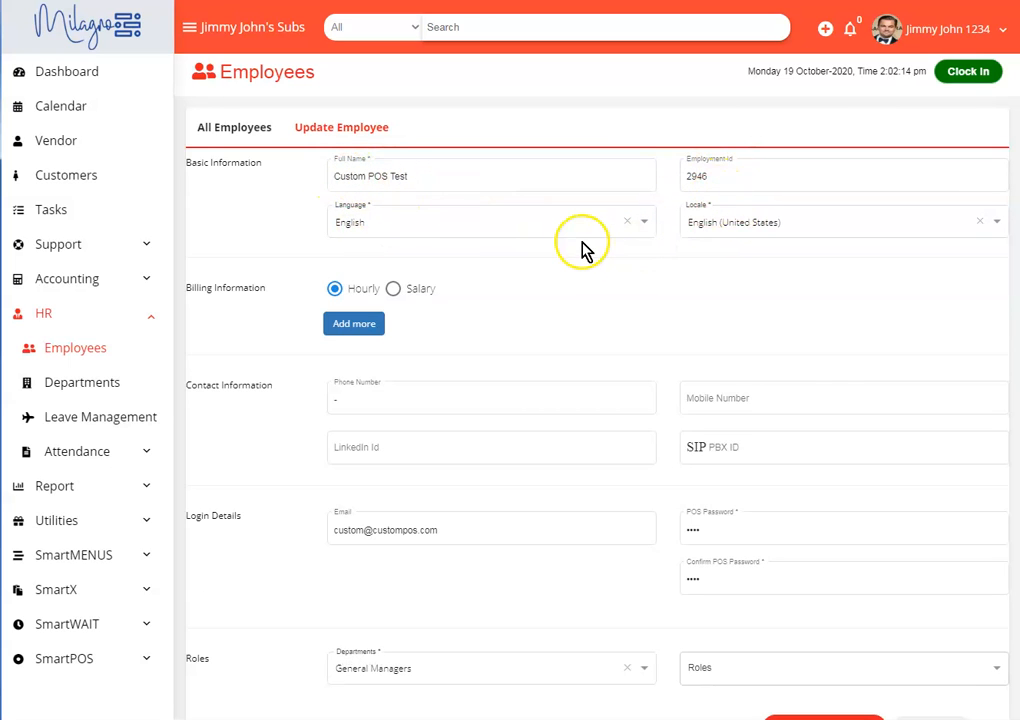
click(391, 292)
click(337, 290)
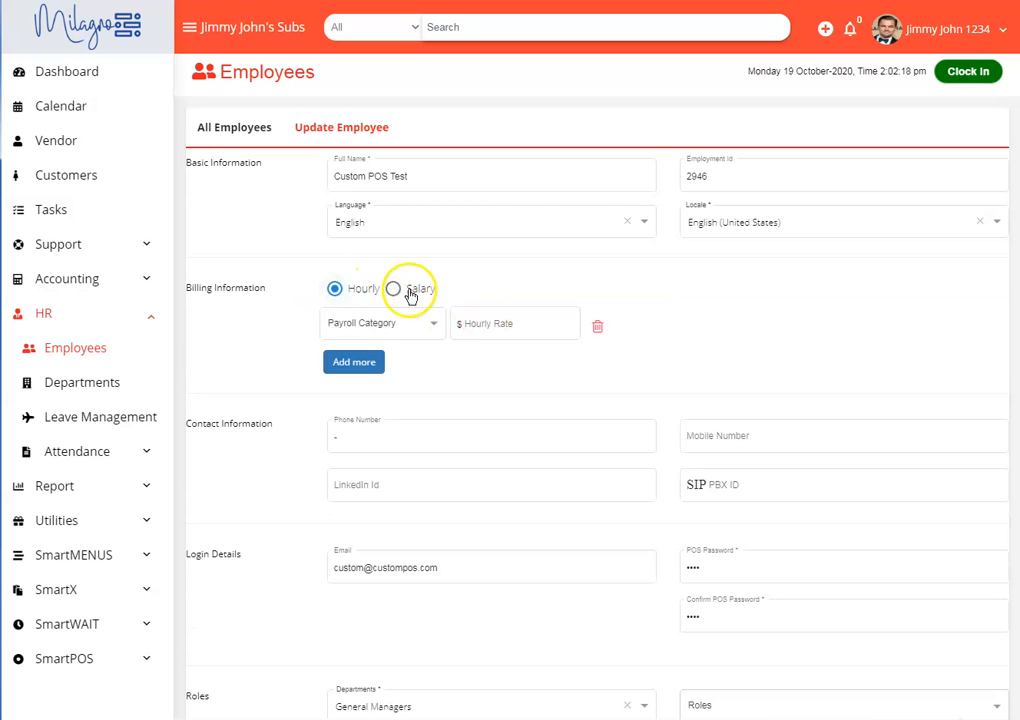
- Give the employee two payroll categories: server - test at an hourly rate of $10 and cashier at $7
click(383, 325)
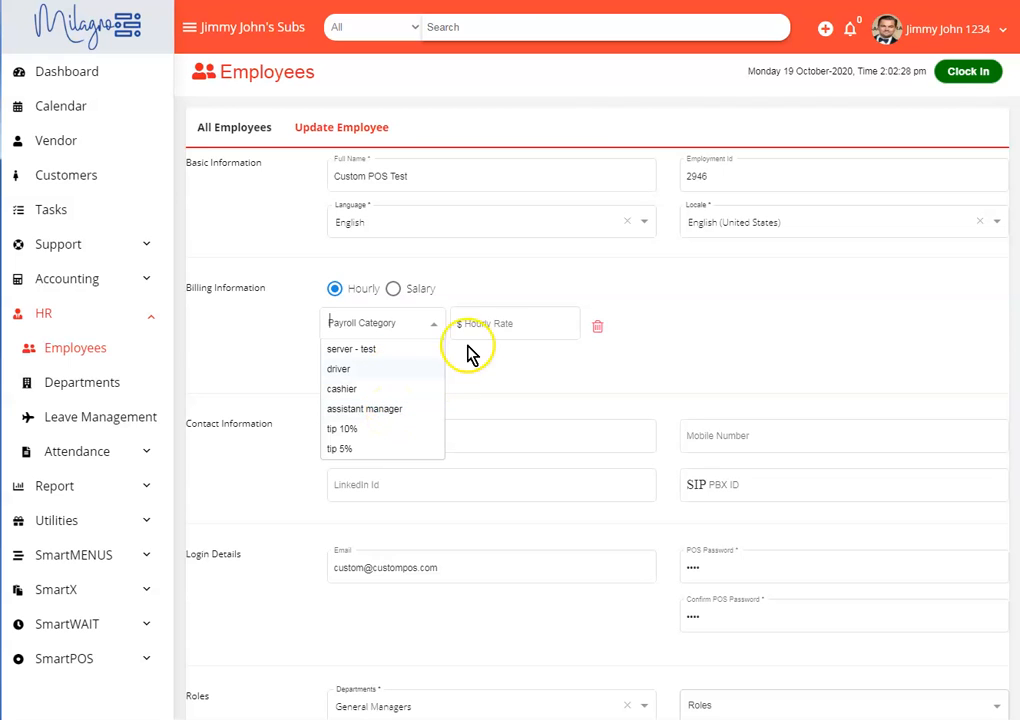
click(499, 328)
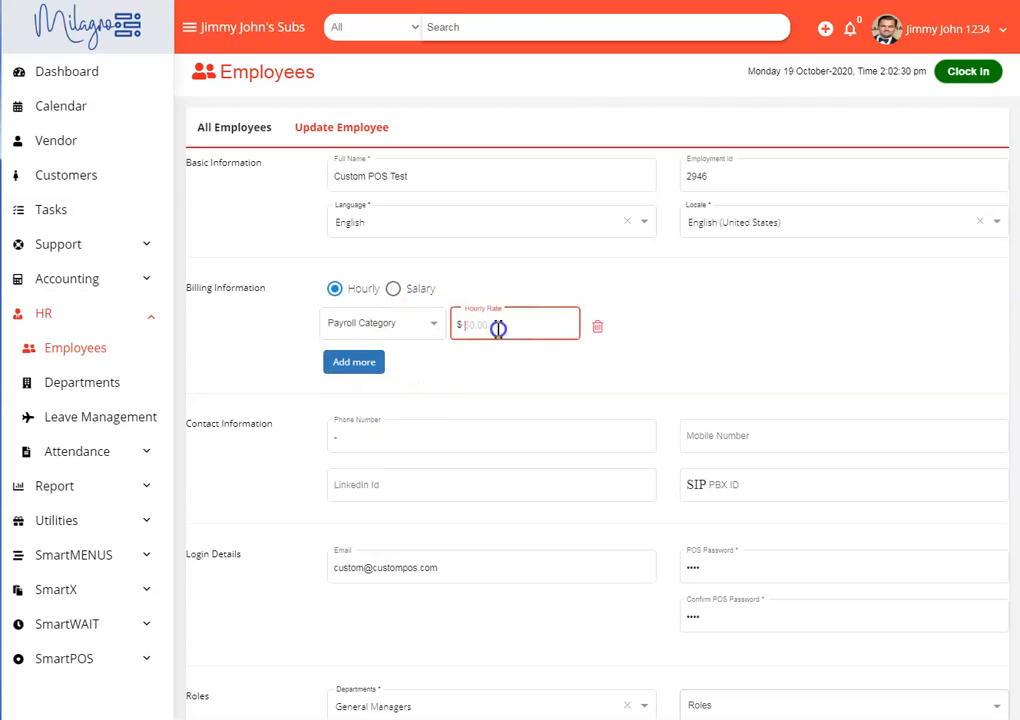
click(360, 363)
click(380, 325)
click(372, 347)
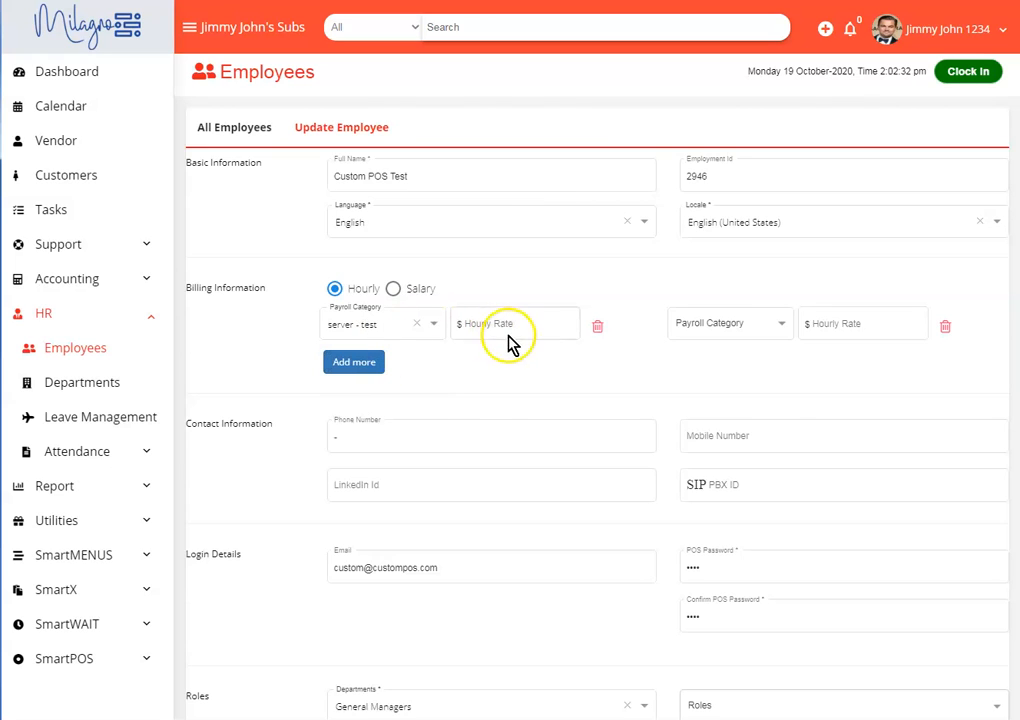
click(730, 330)
click(716, 389)
click(515, 326)
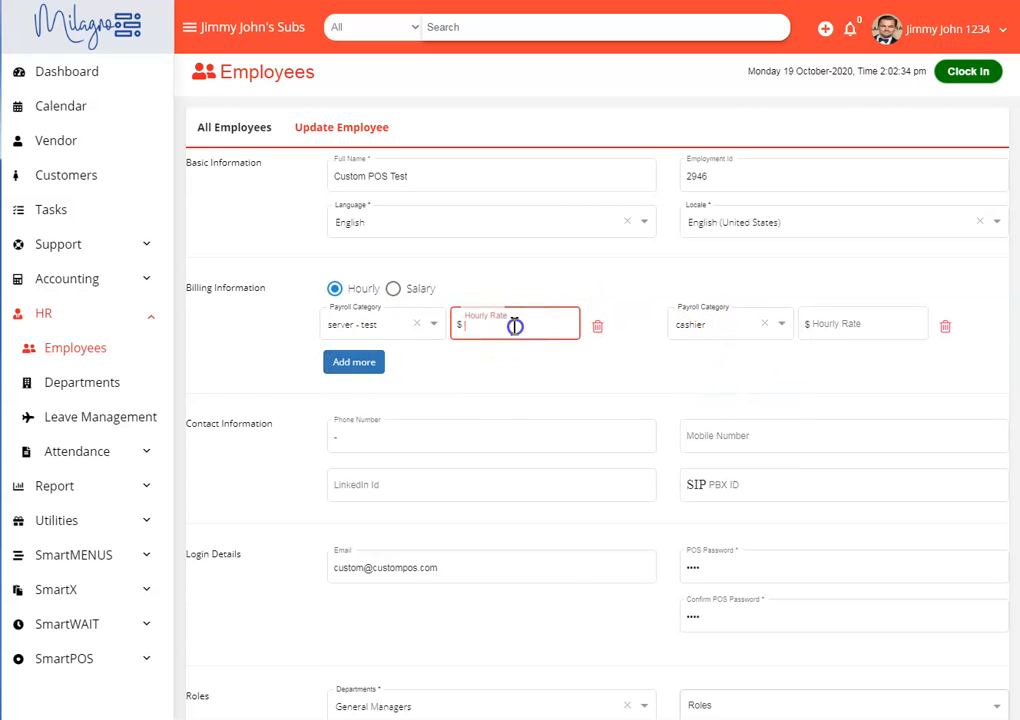
click(866, 324)
text(7)
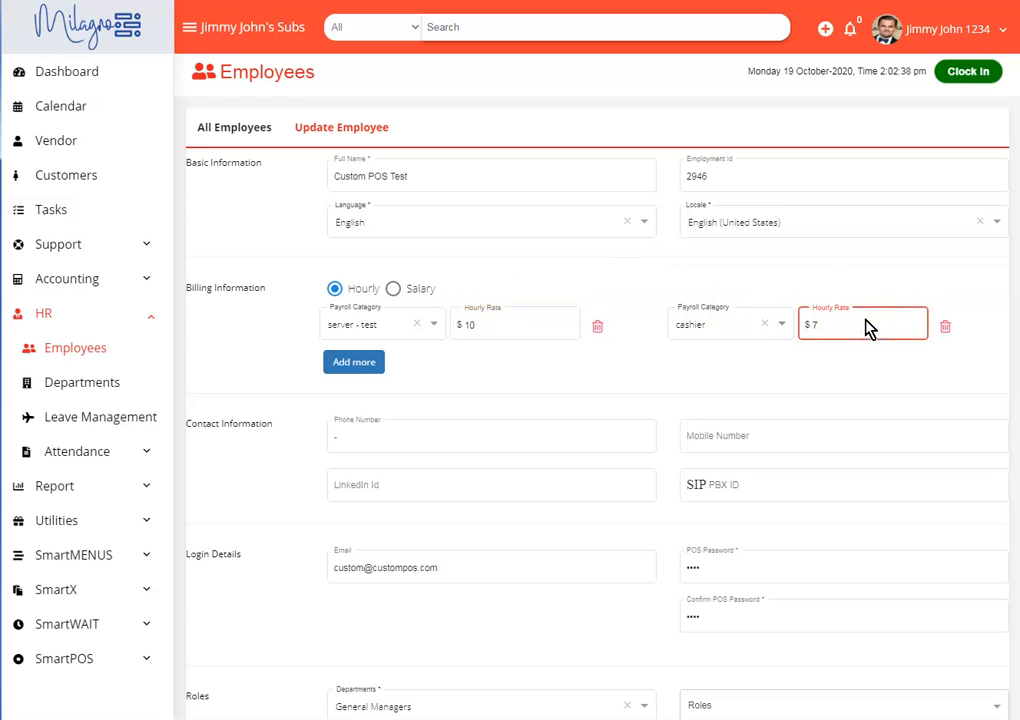
click(606, 360)
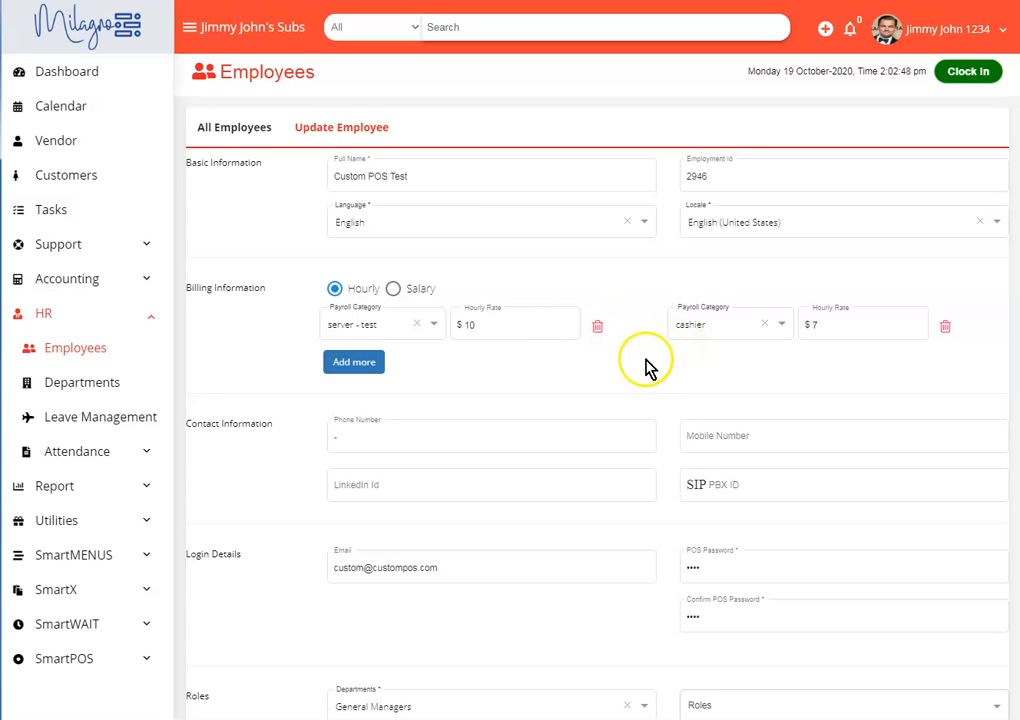
- Change the employee's department to District Managers
scroll(645, 368, down, 1)
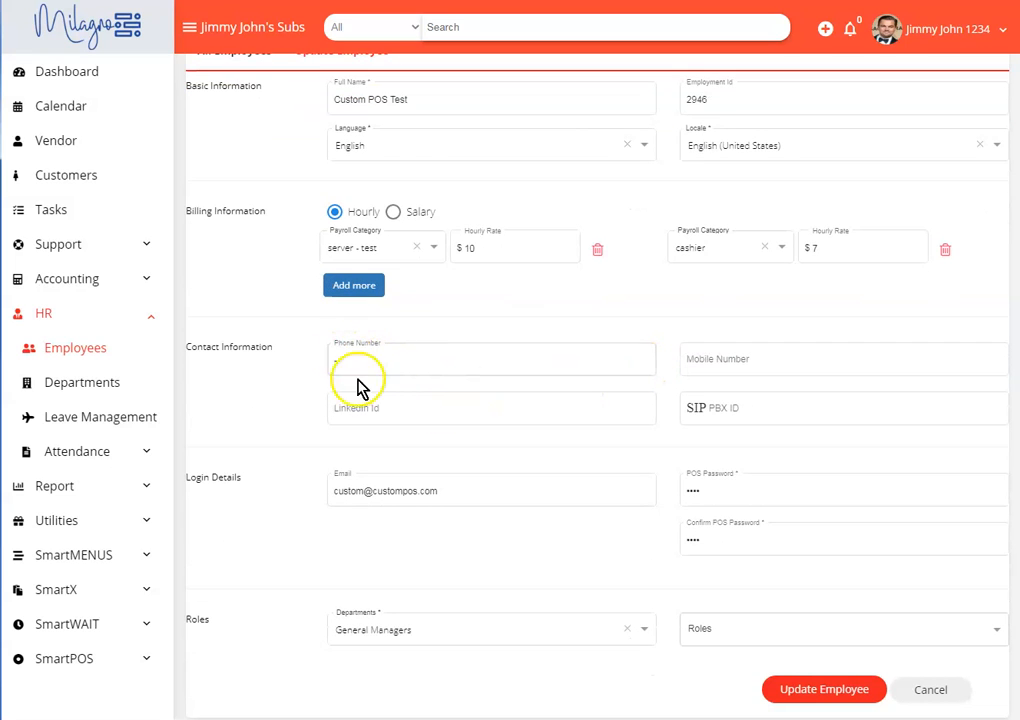
scroll(428, 490, down, 1)
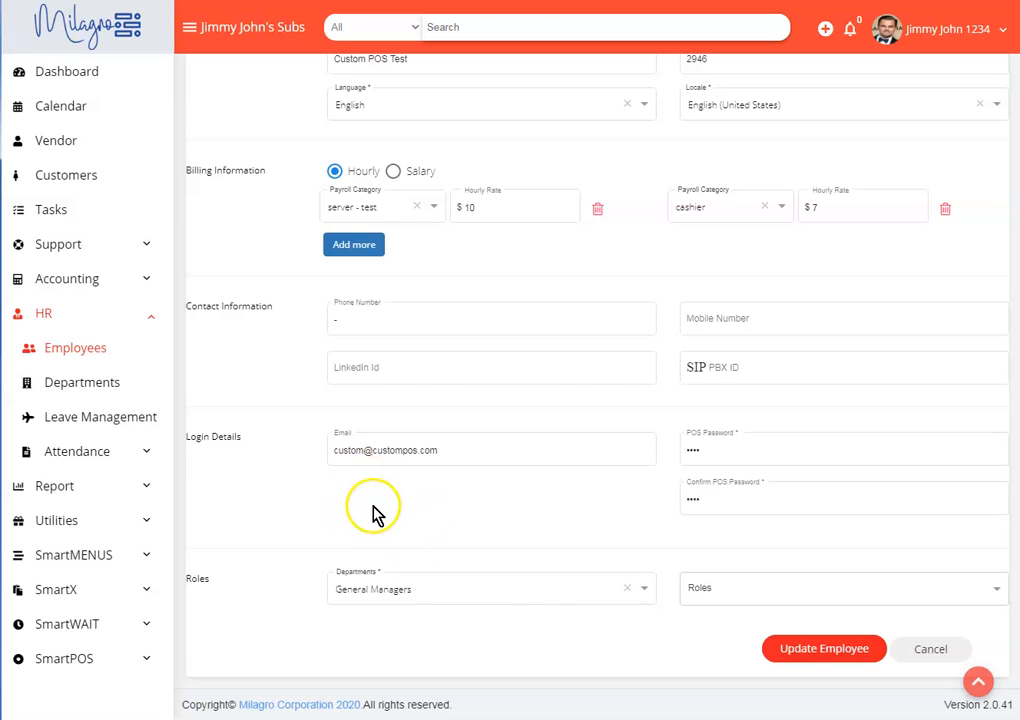
click(421, 588)
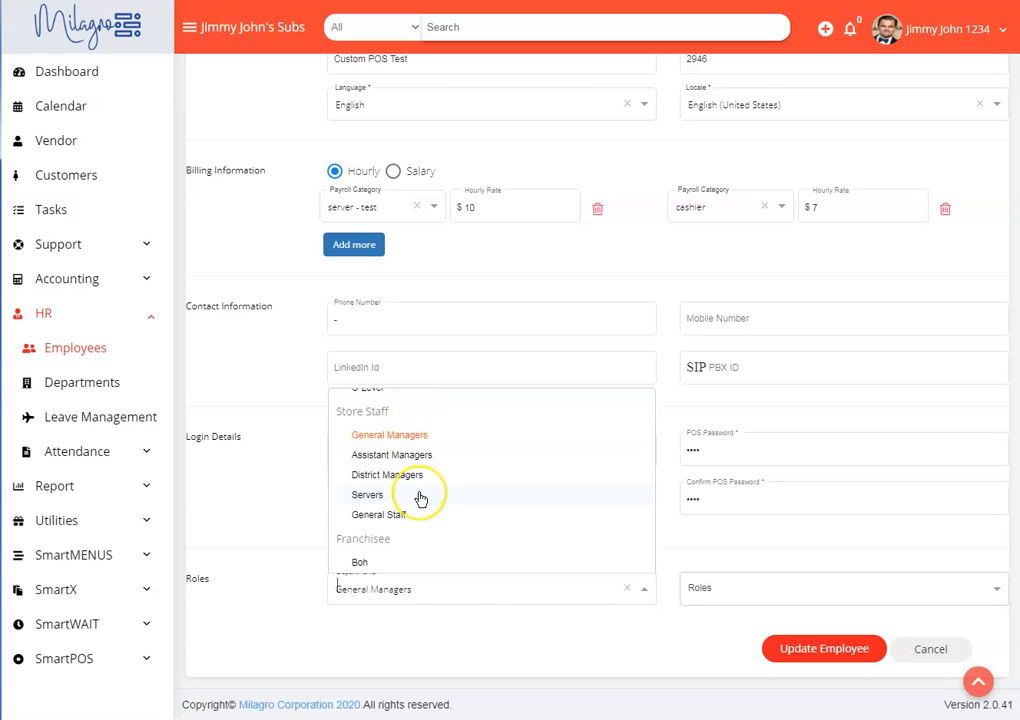
scroll(421, 498, up, 2)
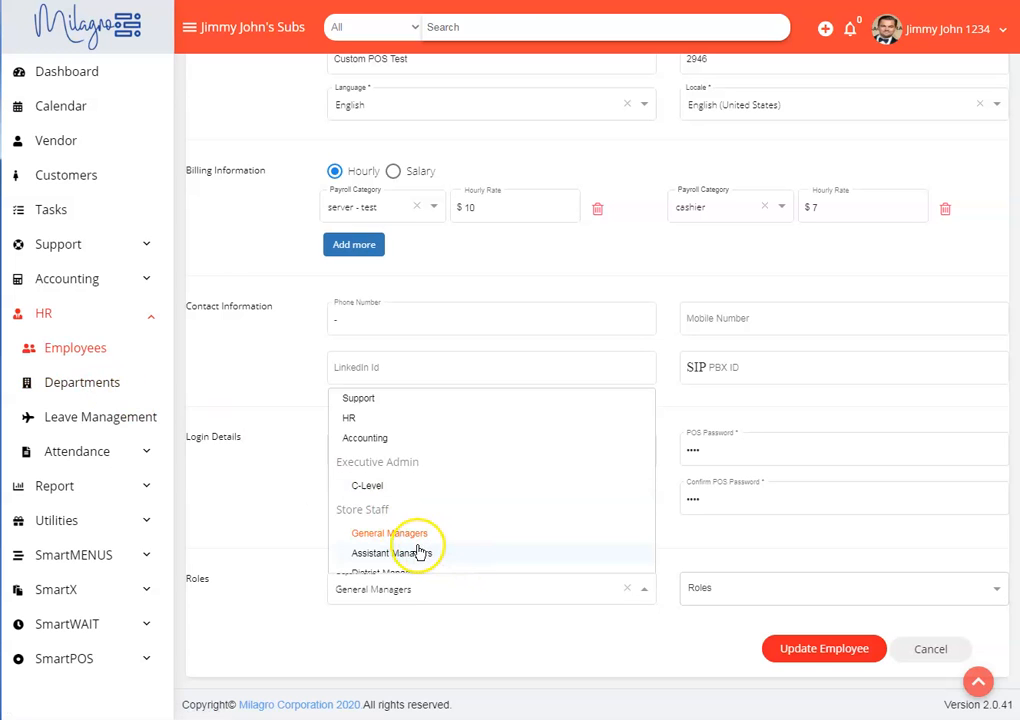
scroll(419, 549, down, 2)
click(404, 497)
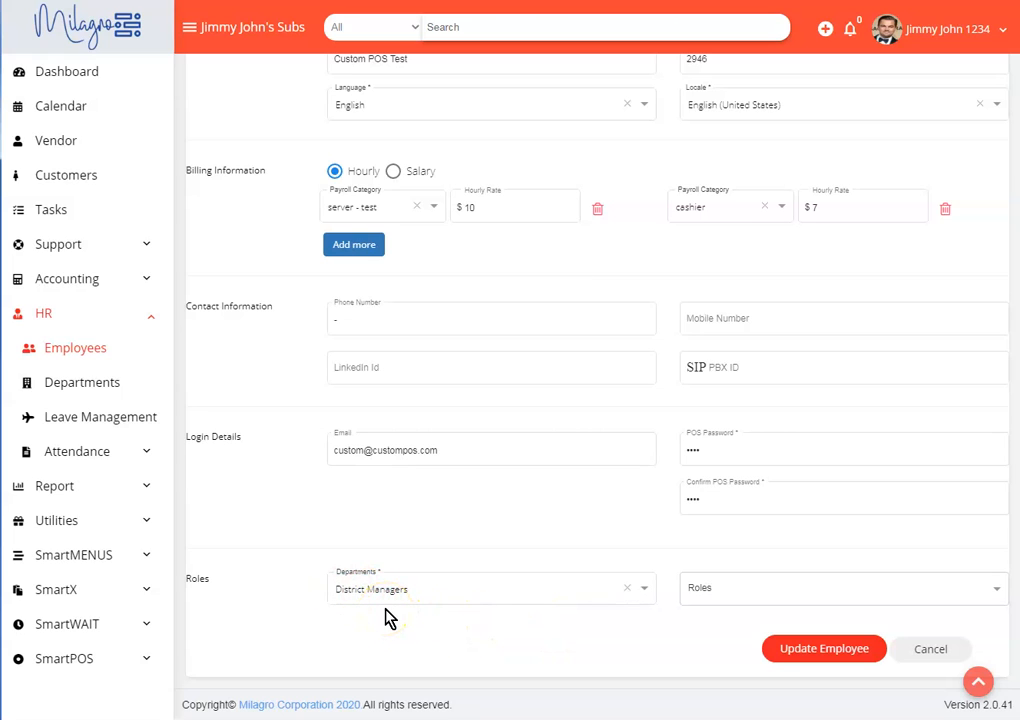
click(413, 615)
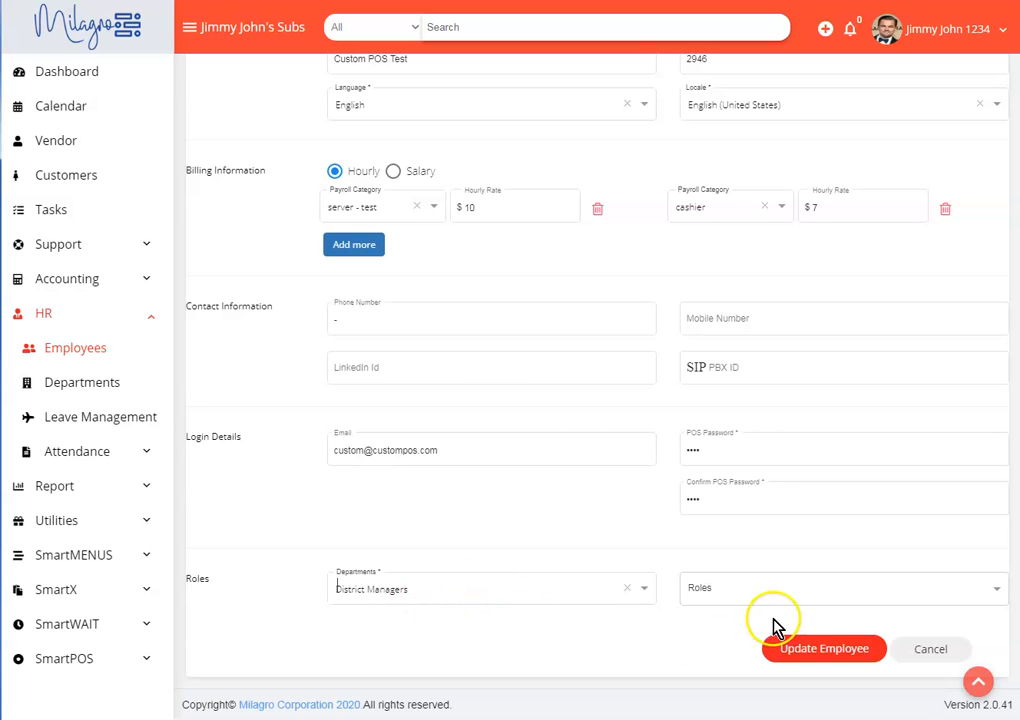
- Try adding the Accounting and Support roles to the employee, and discard all edits to the record
click(737, 592)
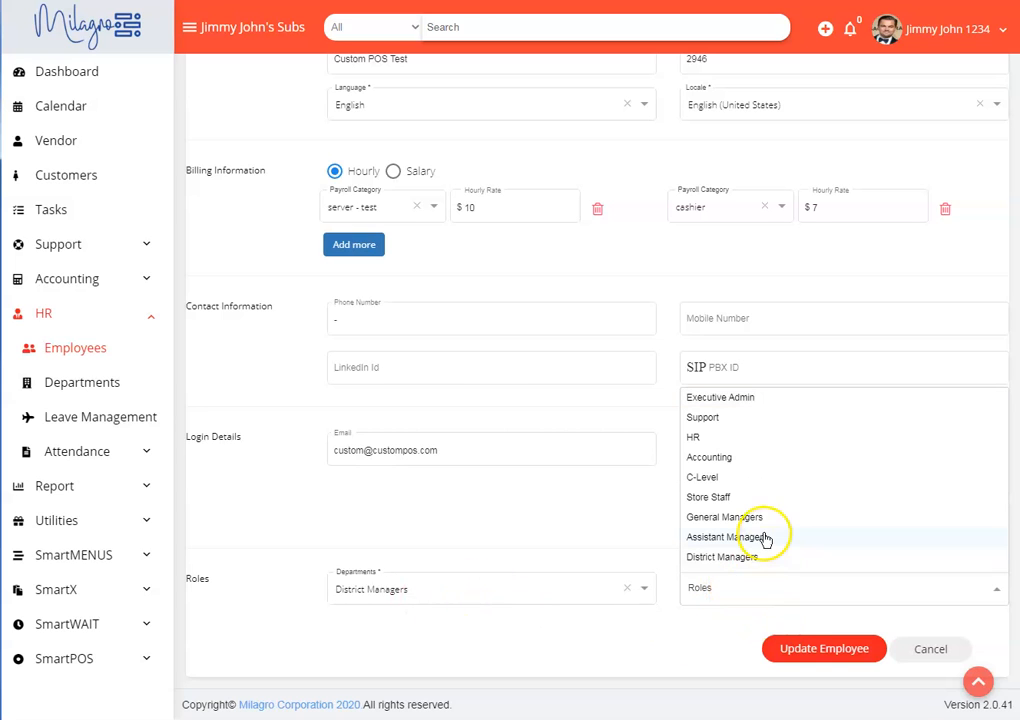
click(733, 456)
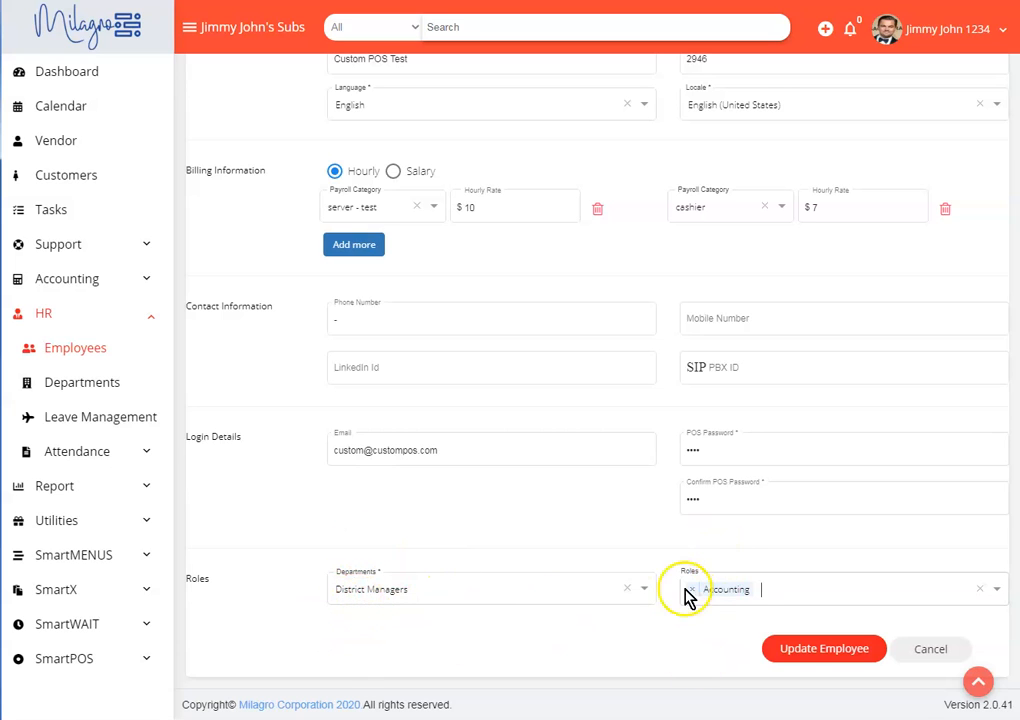
click(772, 592)
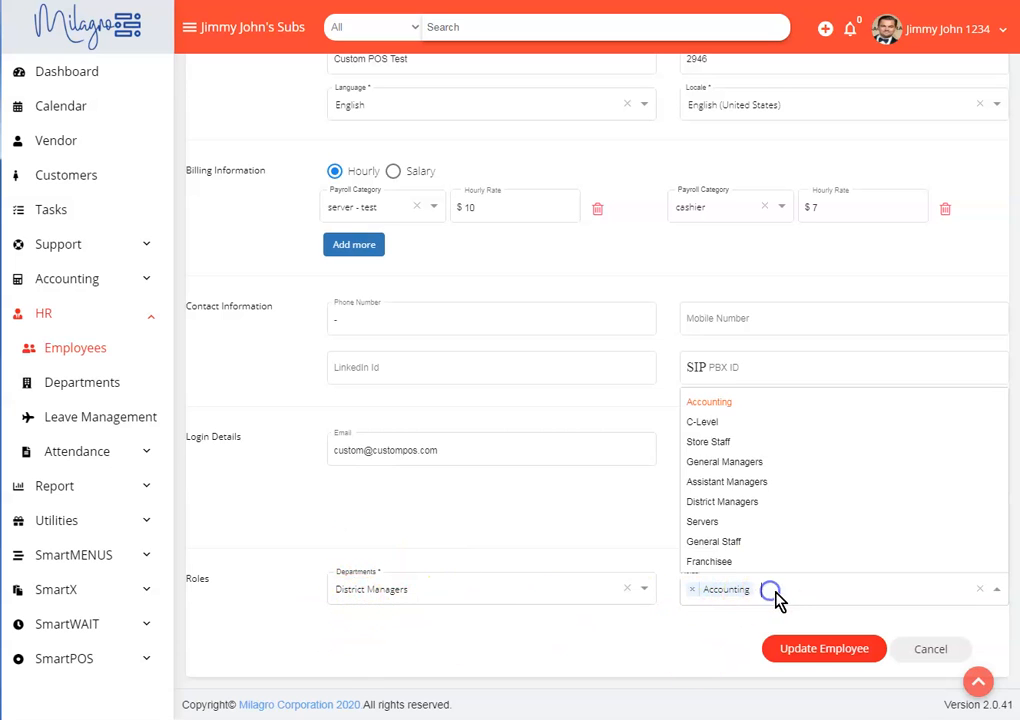
scroll(744, 452, up, 1)
click(726, 417)
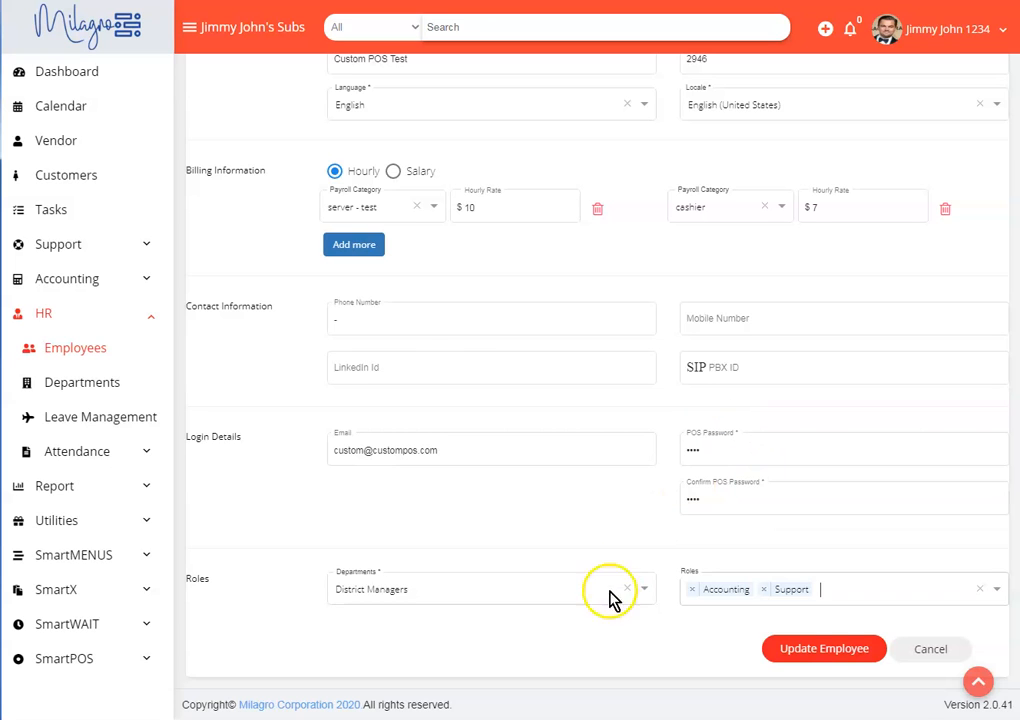
click(935, 651)
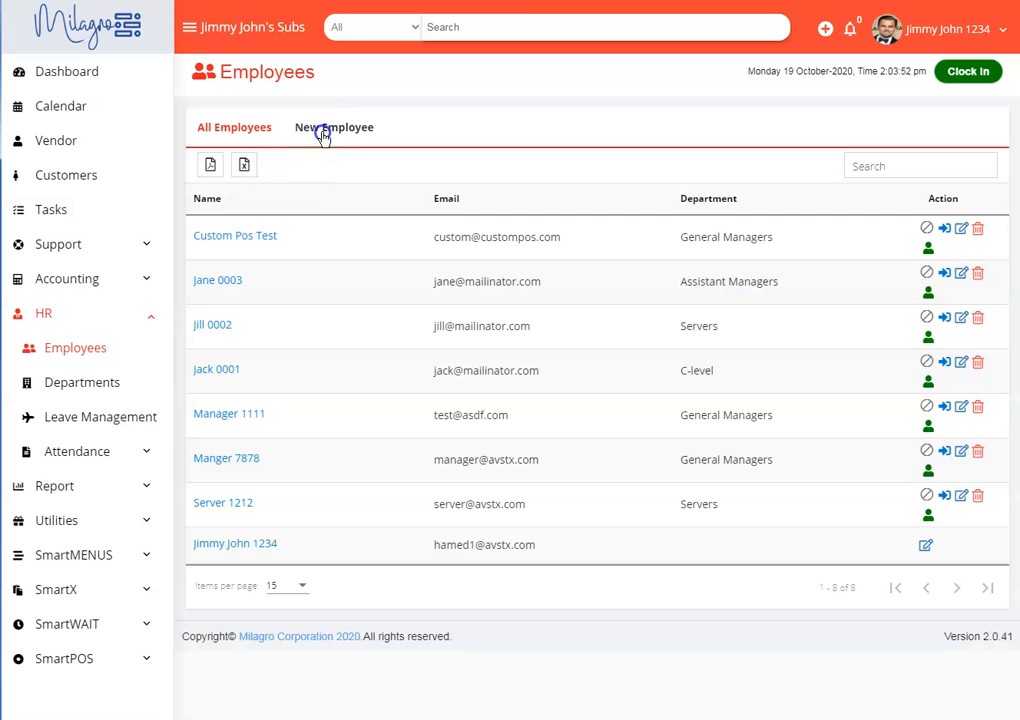
- Open a blank form for adding a new employee
click(328, 129)
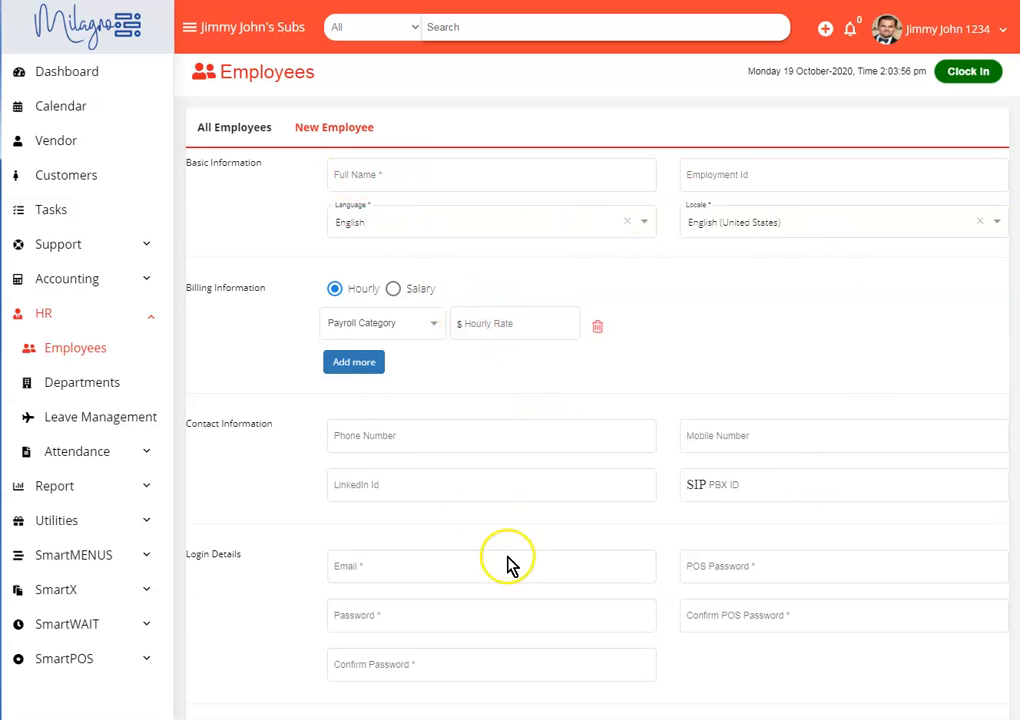
- Look over the rest of the blank new employee form, and open the Locations & Markets list under Utilities
scroll(430, 540, down, 3)
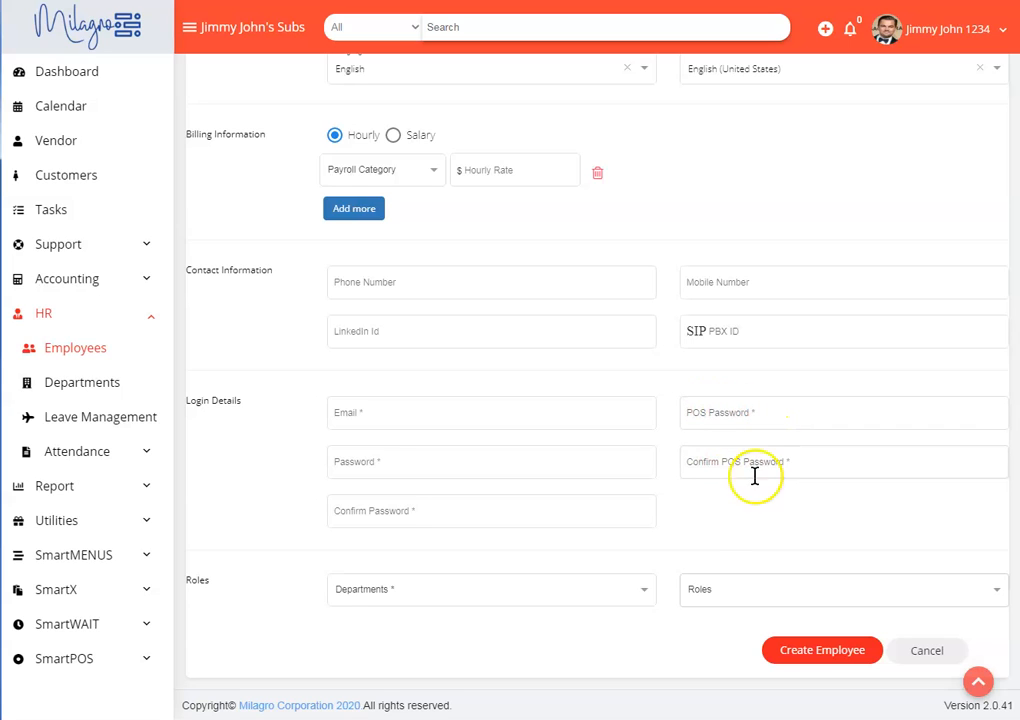
click(712, 524)
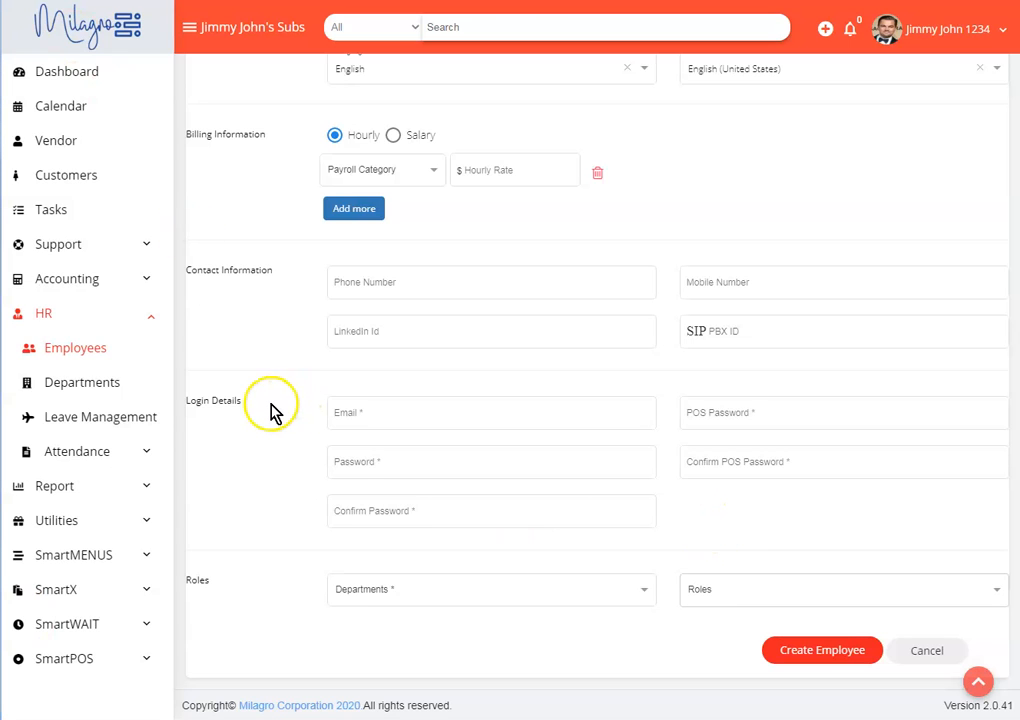
click(62, 318)
click(70, 388)
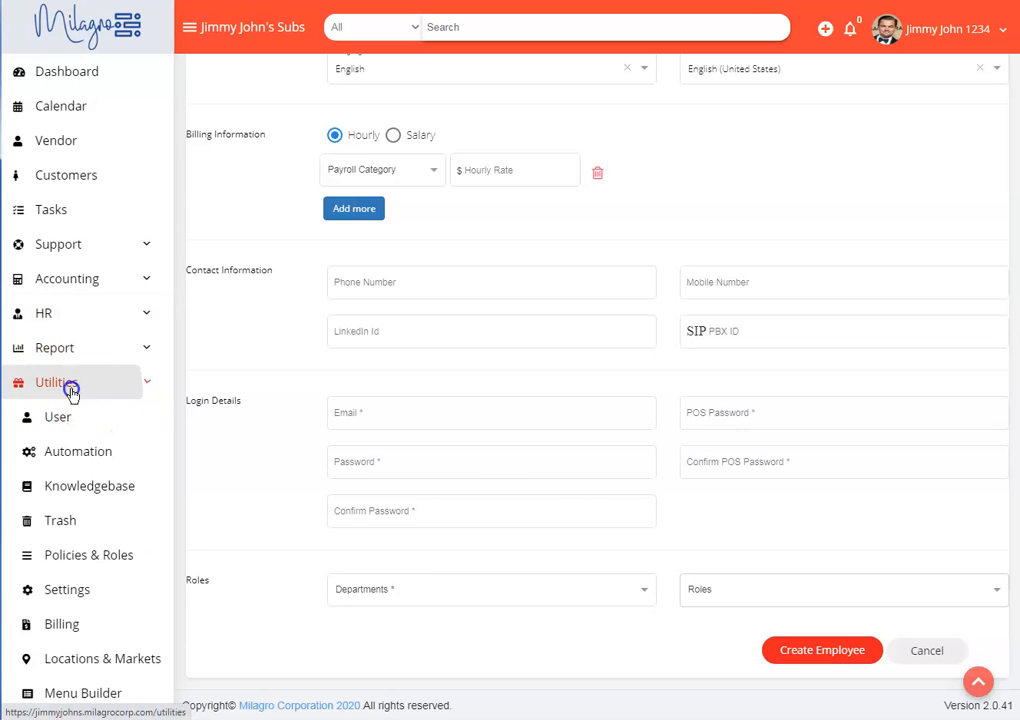
scroll(100, 510, down, 2)
click(112, 520)
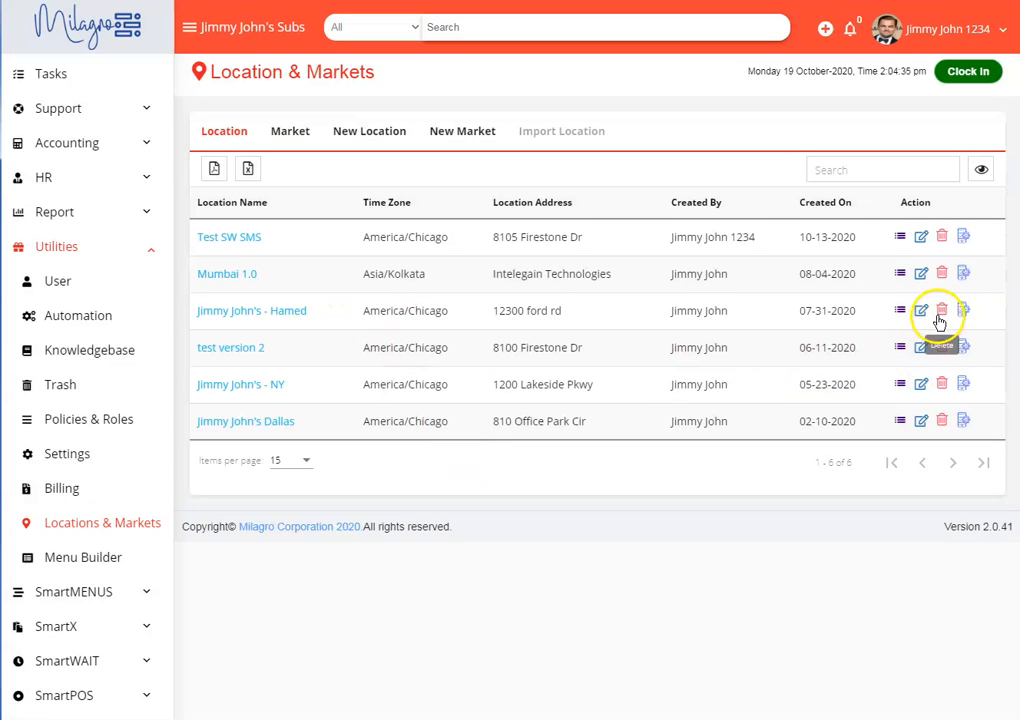
- Try giving the Jimmy John's location created on 07-31-2020 custom participant permission for the account owner, a server and two managers, and discard the edits
click(921, 312)
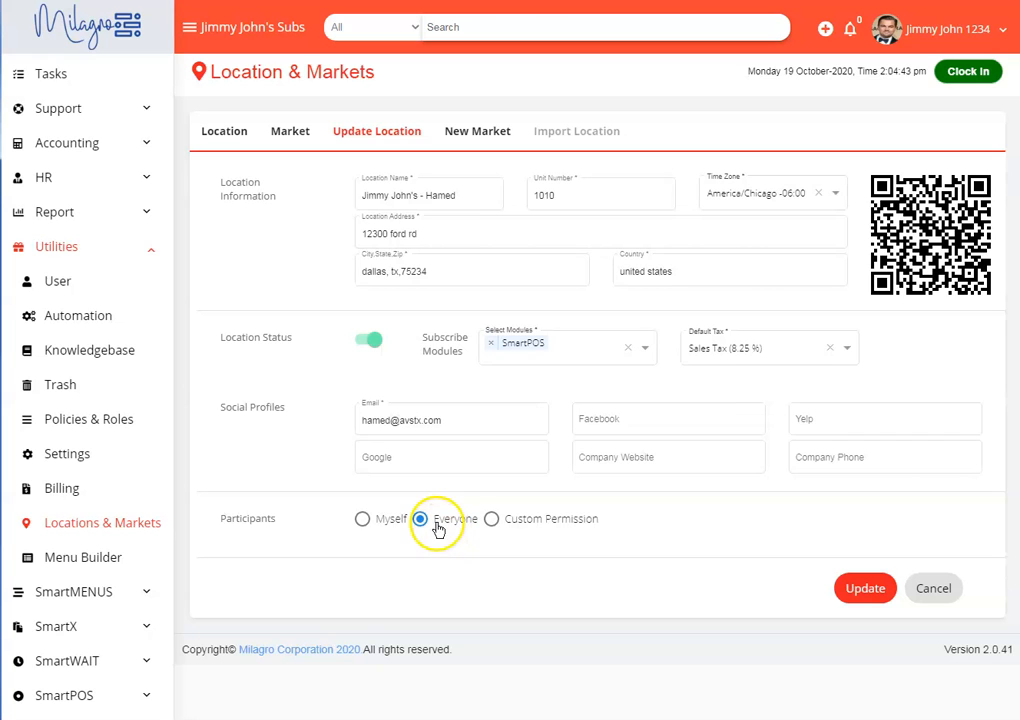
click(495, 524)
click(445, 566)
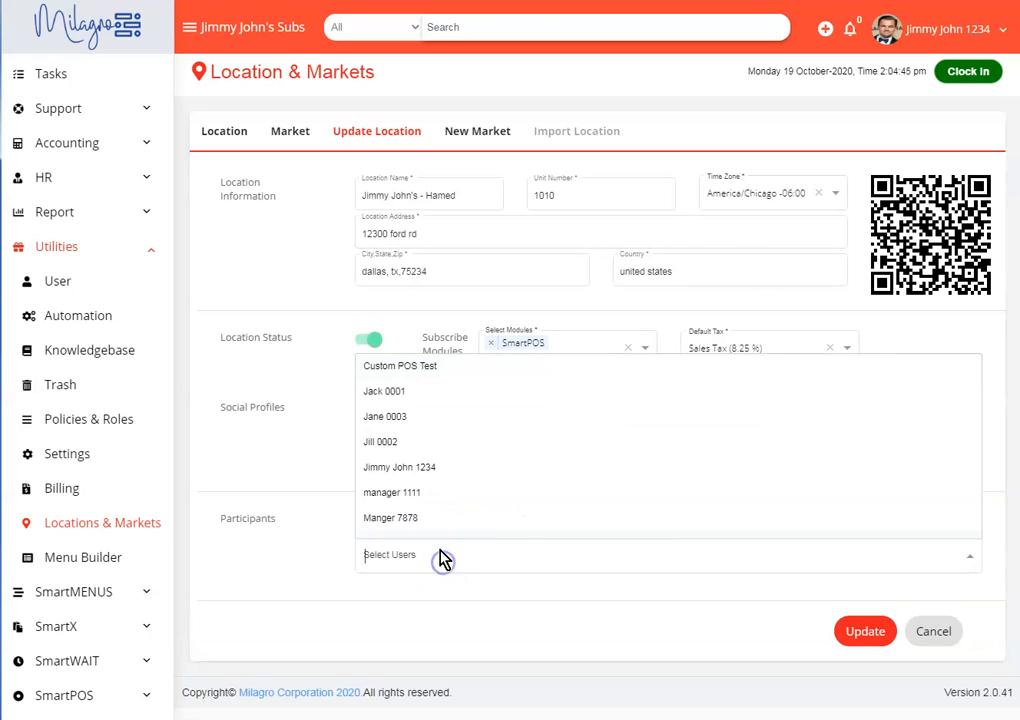
click(436, 475)
click(490, 567)
click(417, 520)
click(588, 575)
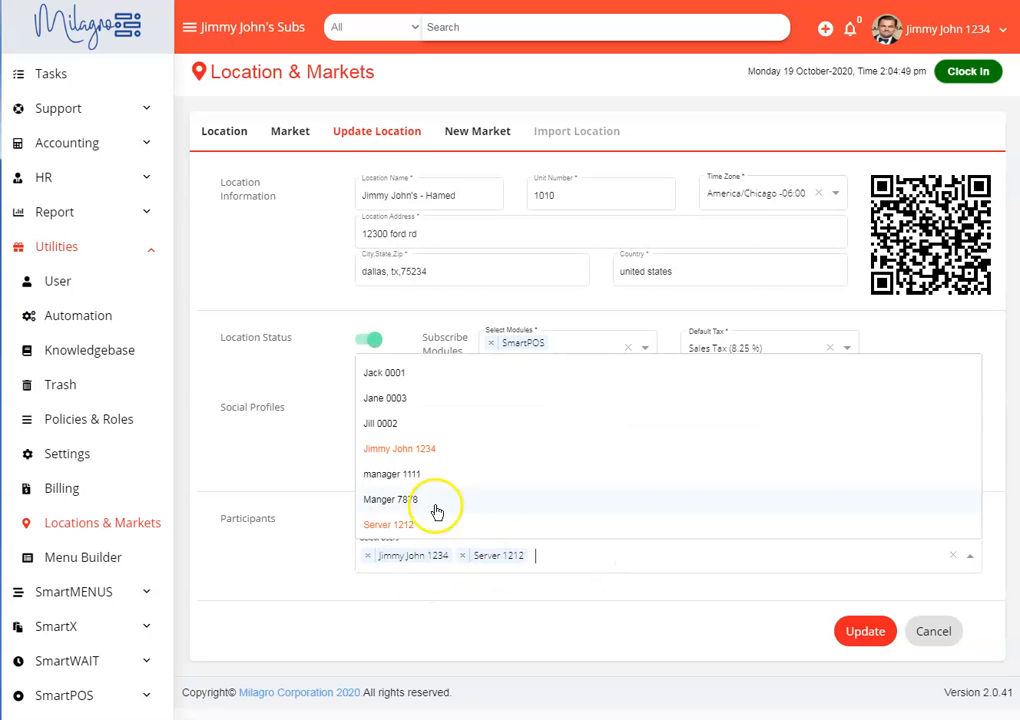
click(433, 498)
click(649, 565)
click(410, 474)
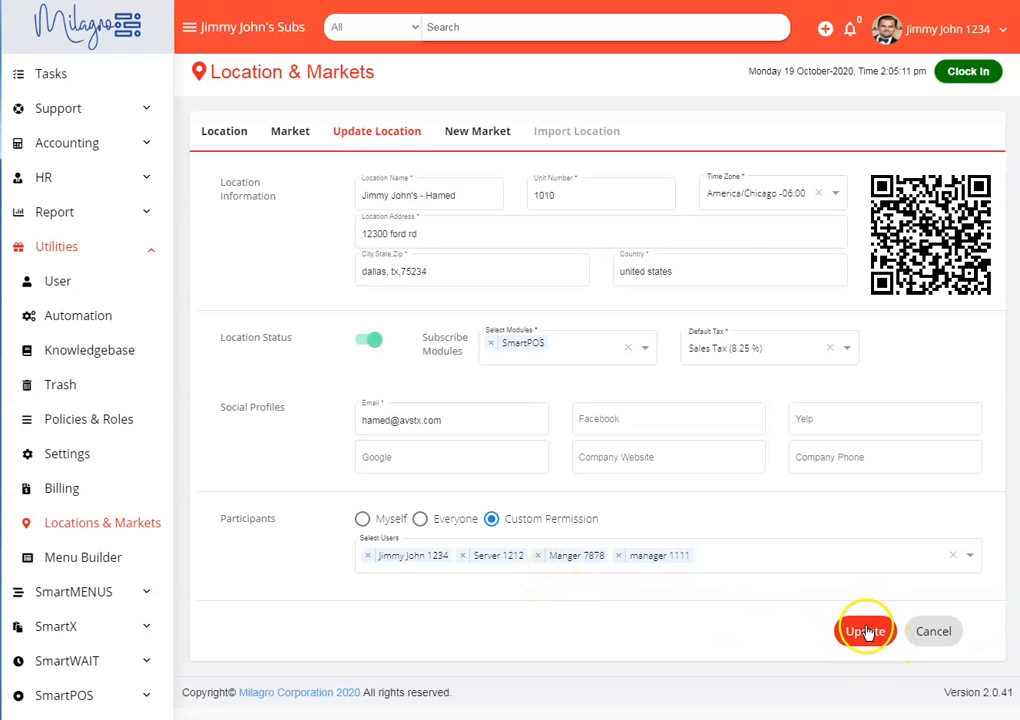
click(929, 633)
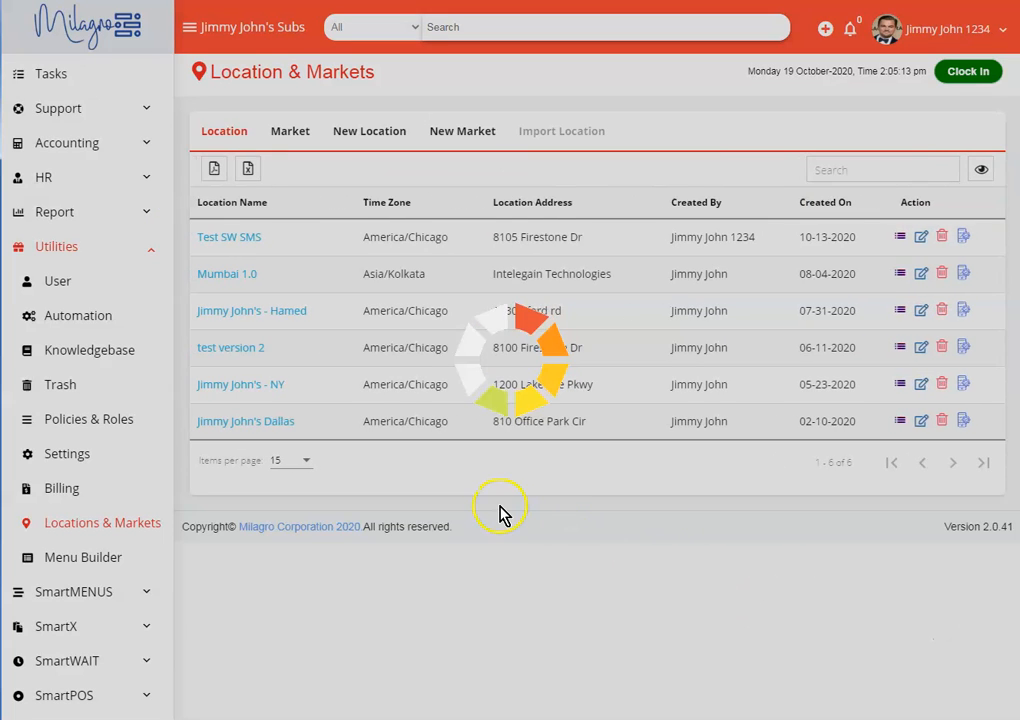
- View the details and participants of the Jimmy John's Dallas location, and return to the list of all locations
click(250, 421)
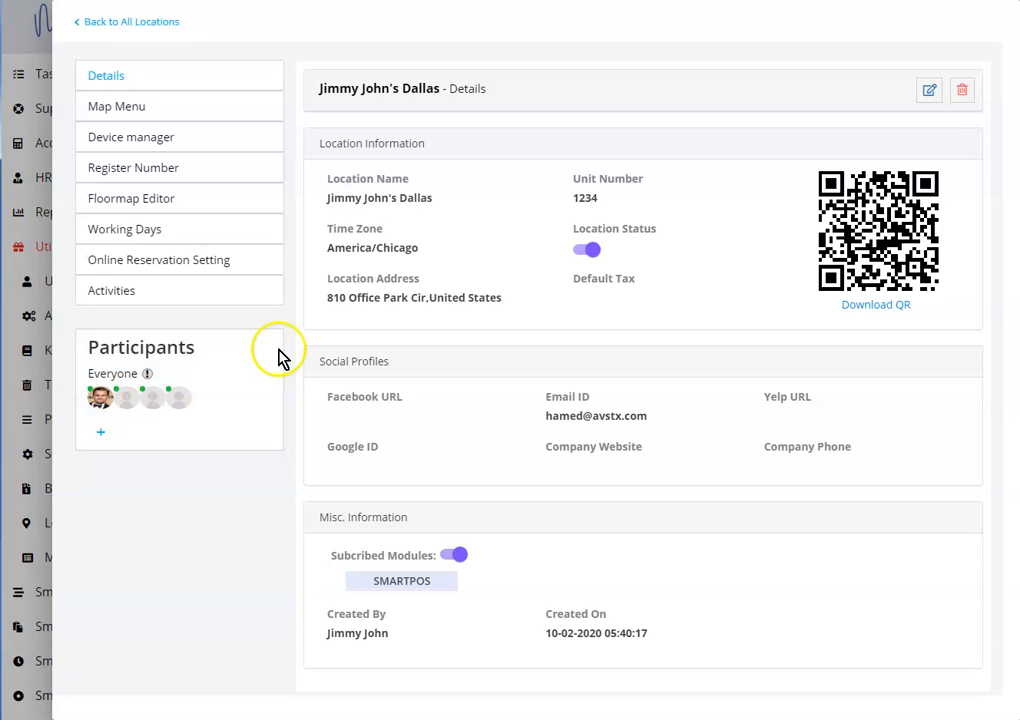
click(147, 24)
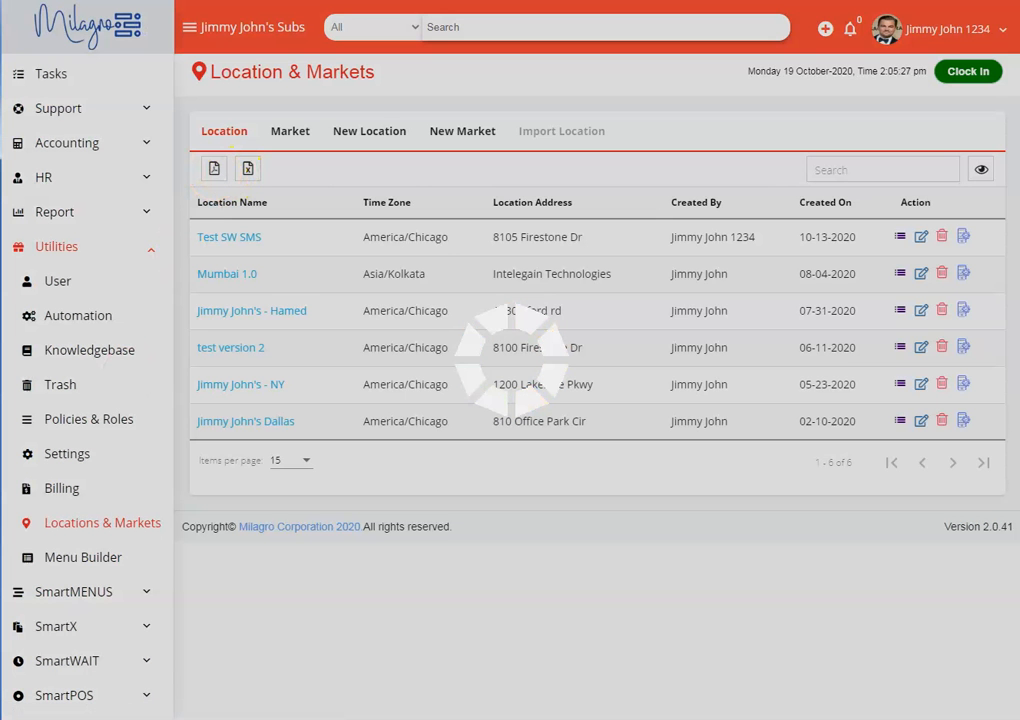